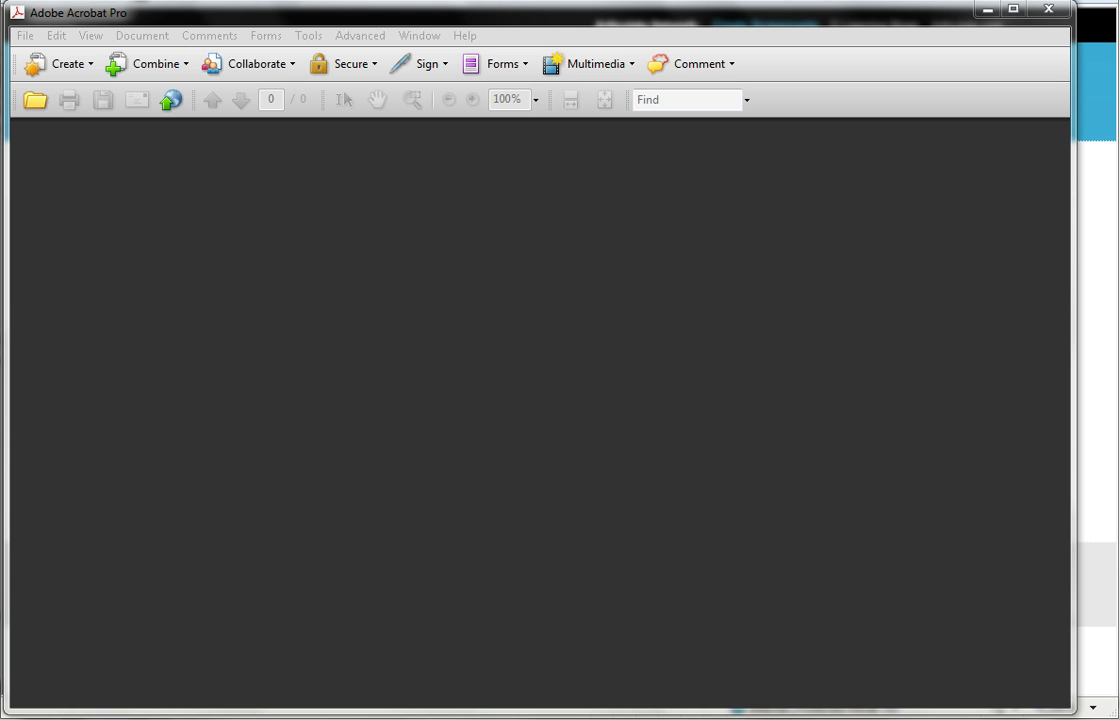
- Switch to the Sept 2010 v4 files folder window and position it over Acrobat
key("alt+Tab")
left_click_drag(238, 80, 250, 82)
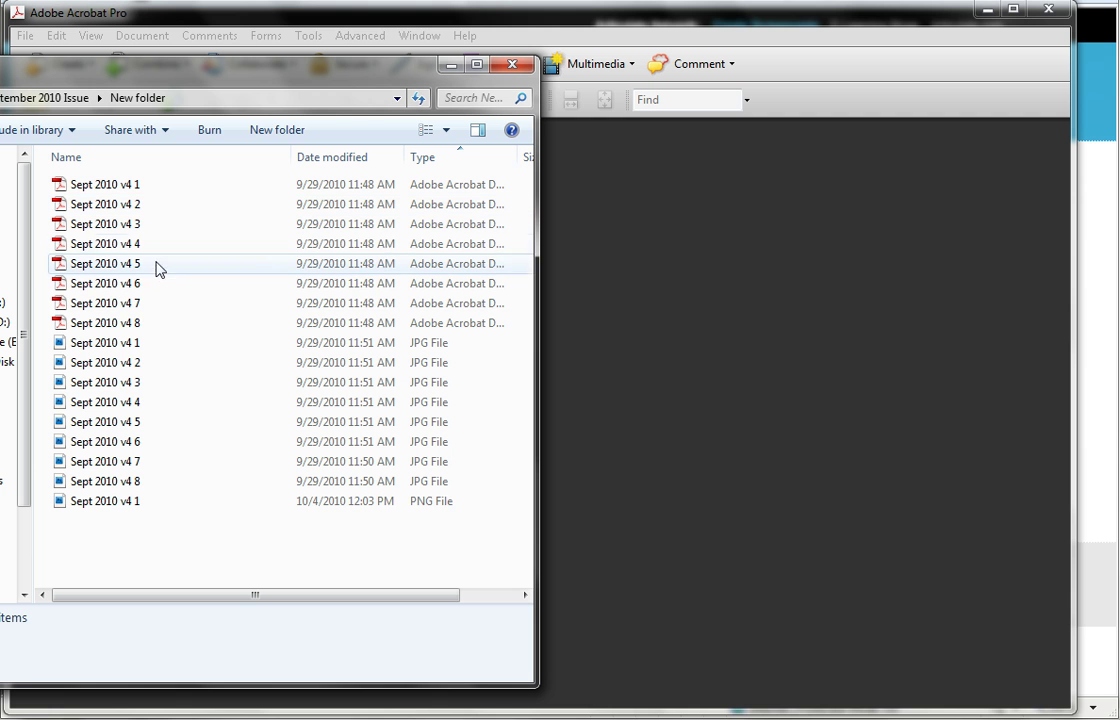
- Check the details of Sept 2010 v4 8 and v4 1, then return to the Acrobat workspace
left_click(276, 318)
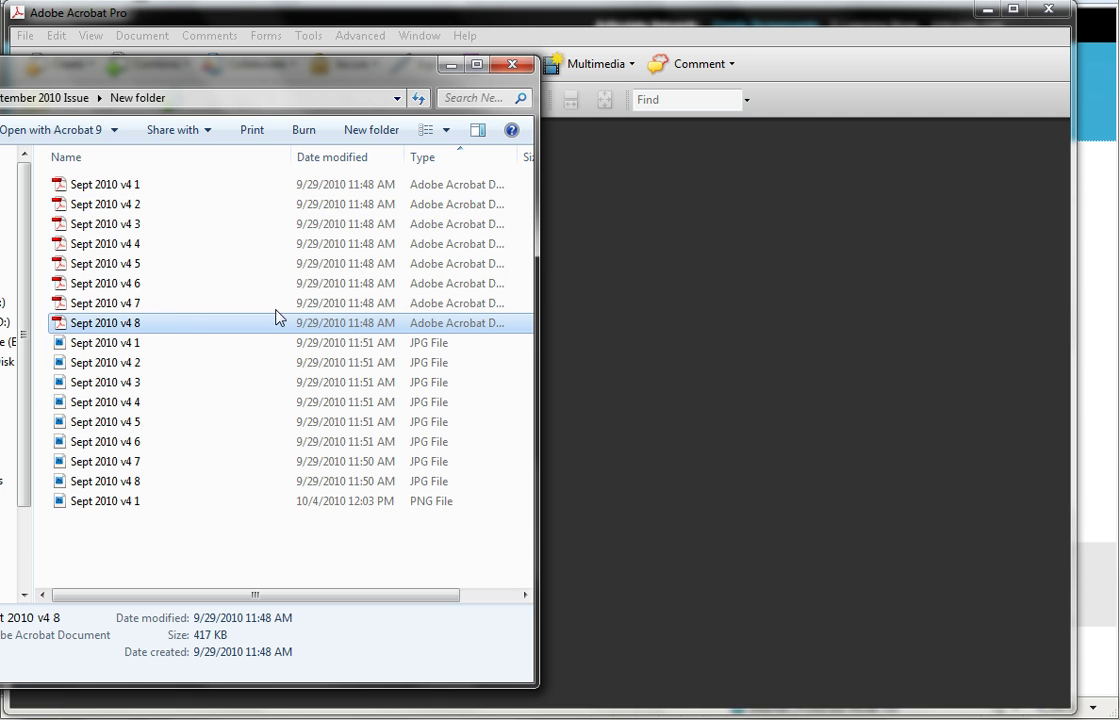
left_click(219, 186)
left_click(617, 22)
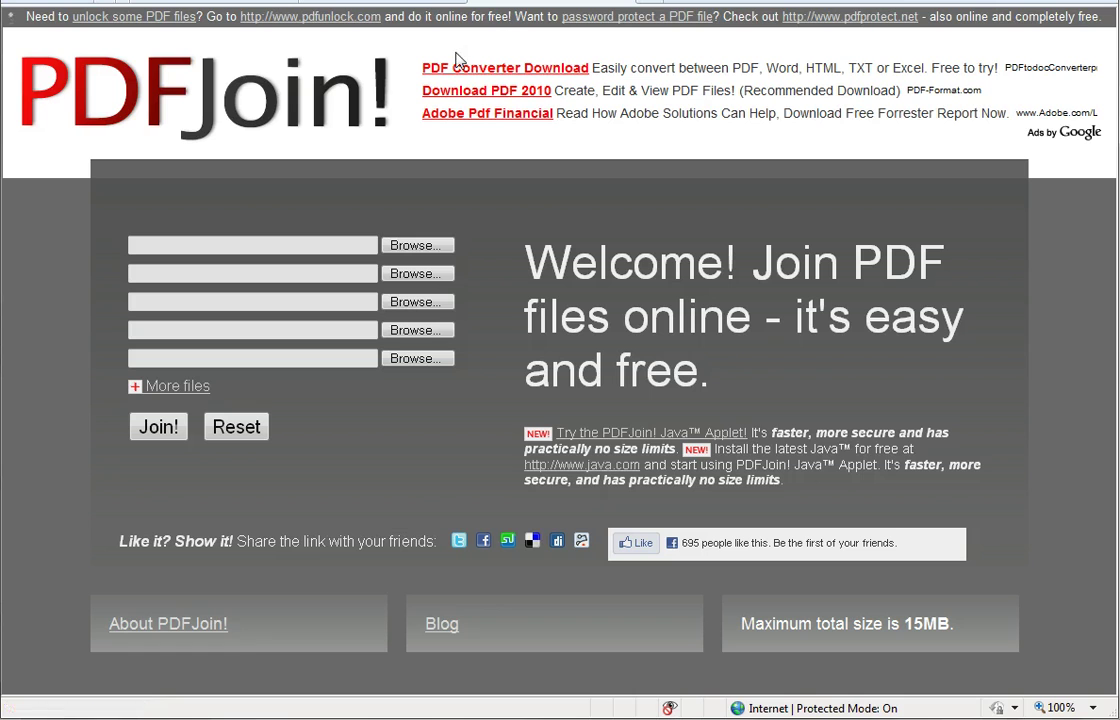
key("alt+Tab")
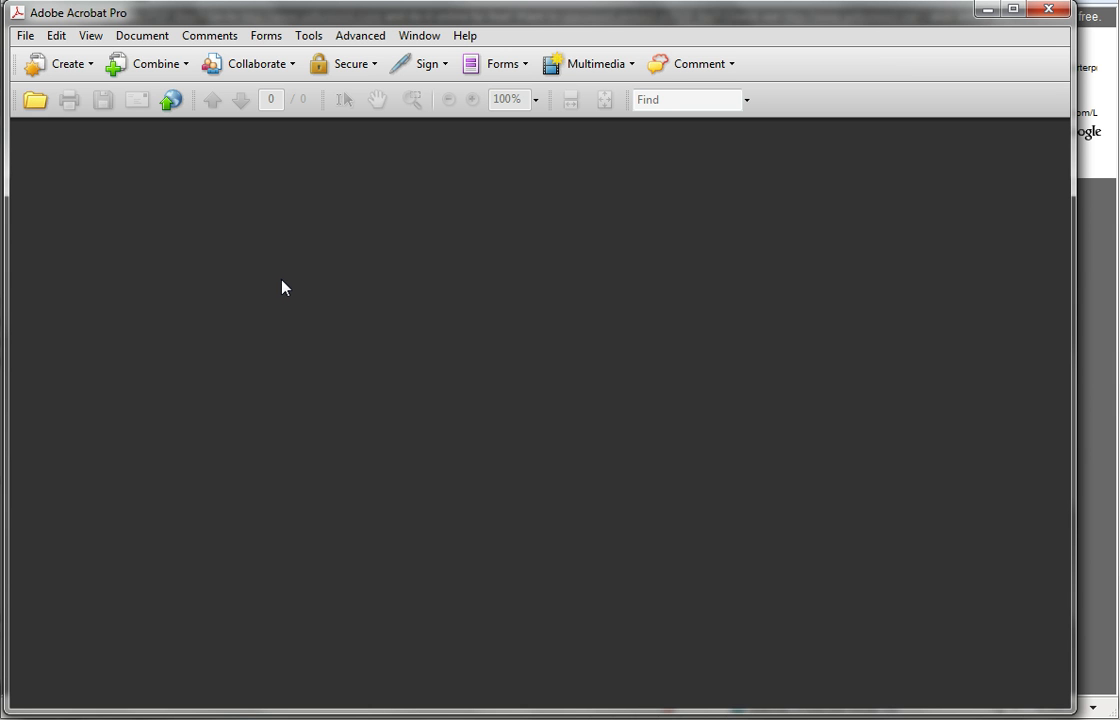
- Start a Merge Files into a Single PDF combine and choose to add individual files
left_click(167, 78)
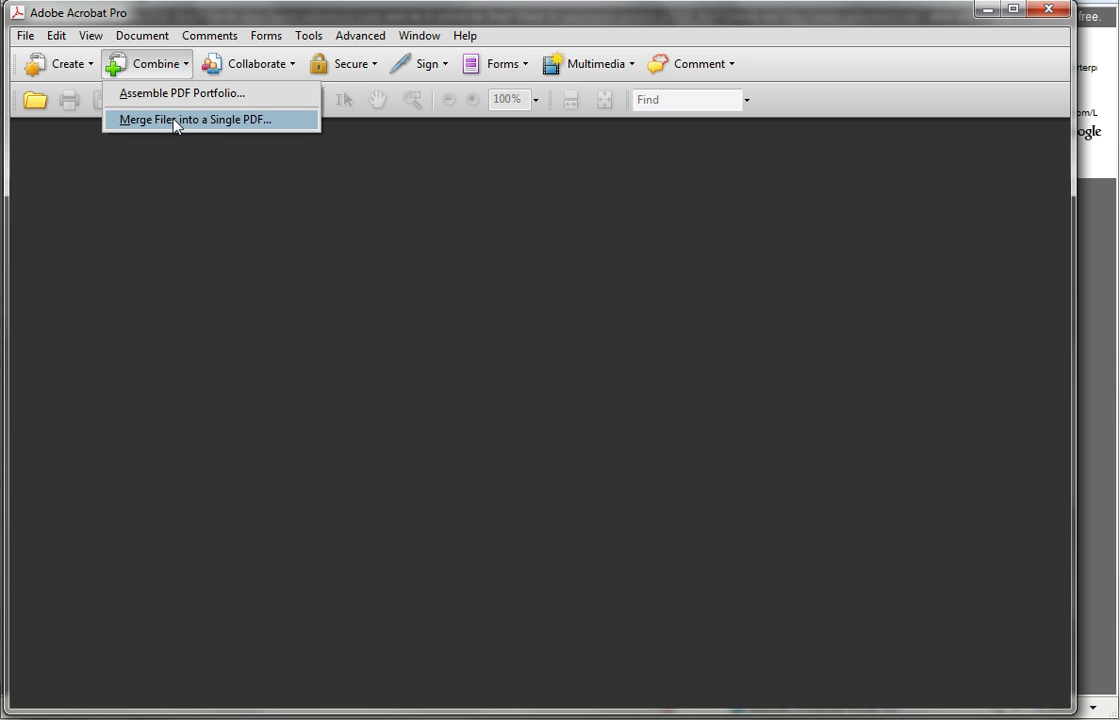
left_click(175, 121)
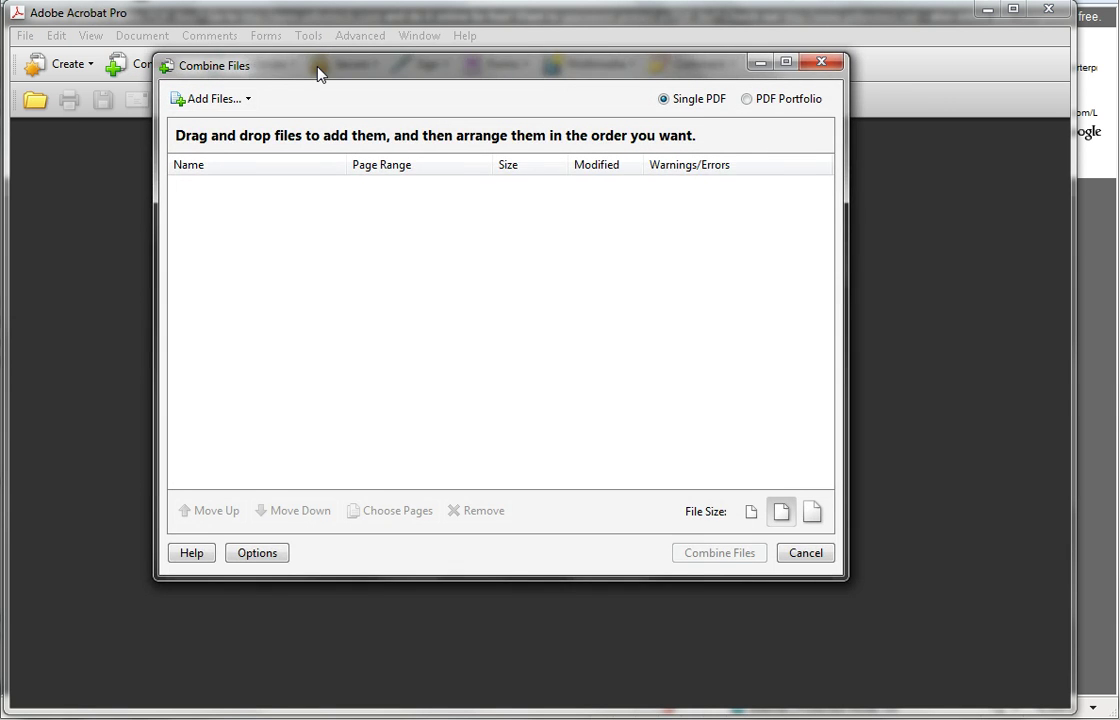
left_click_drag(318, 73, 310, 150)
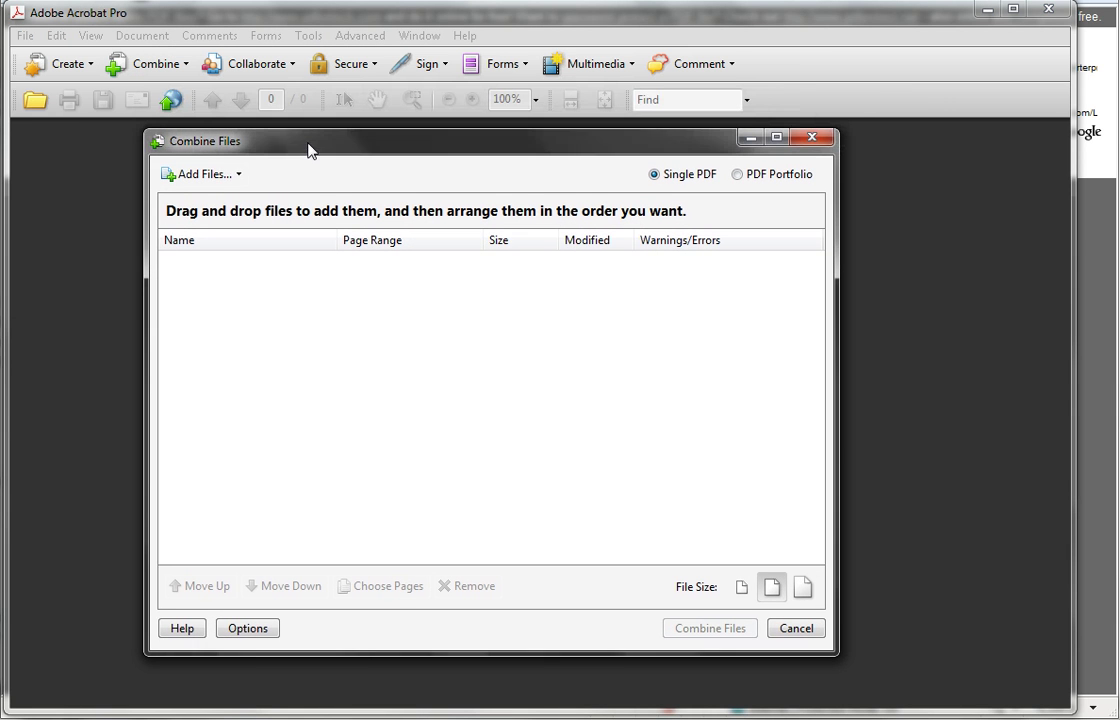
left_click(195, 176)
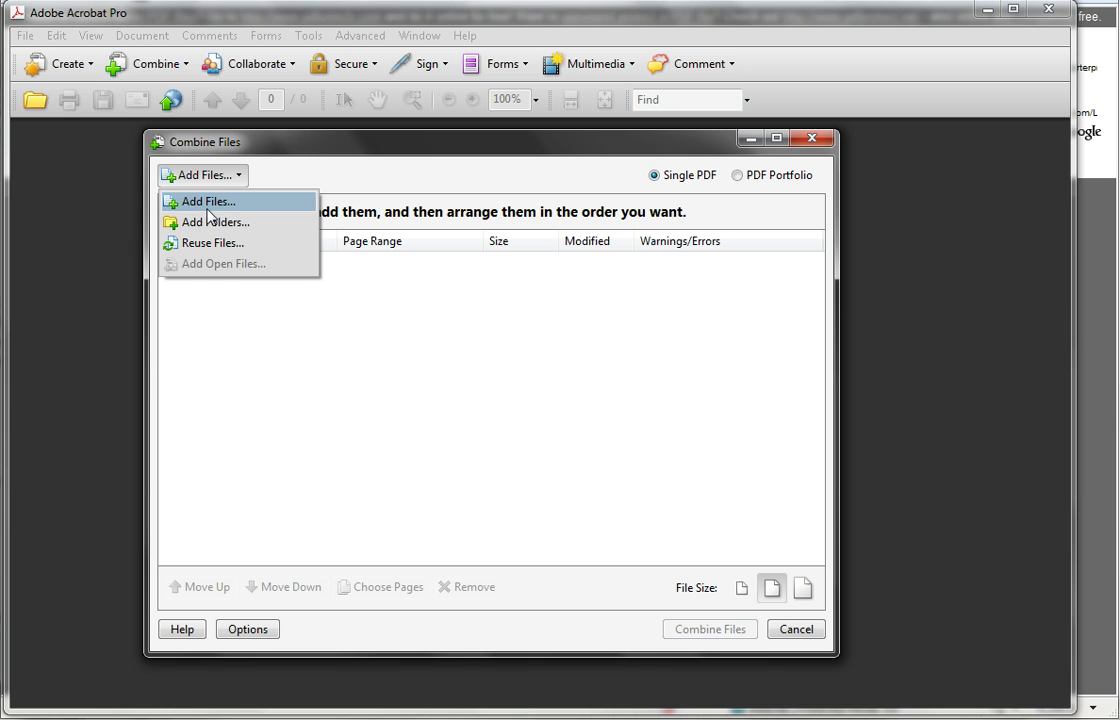
left_click(256, 223)
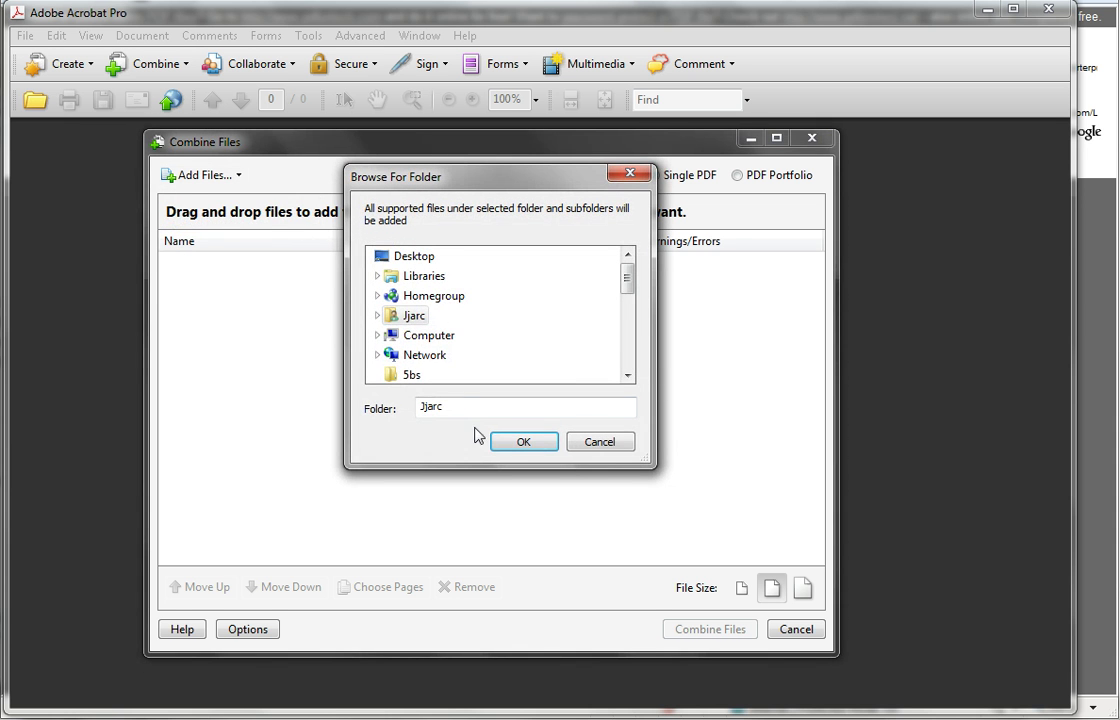
left_click(553, 441)
left_click(190, 177)
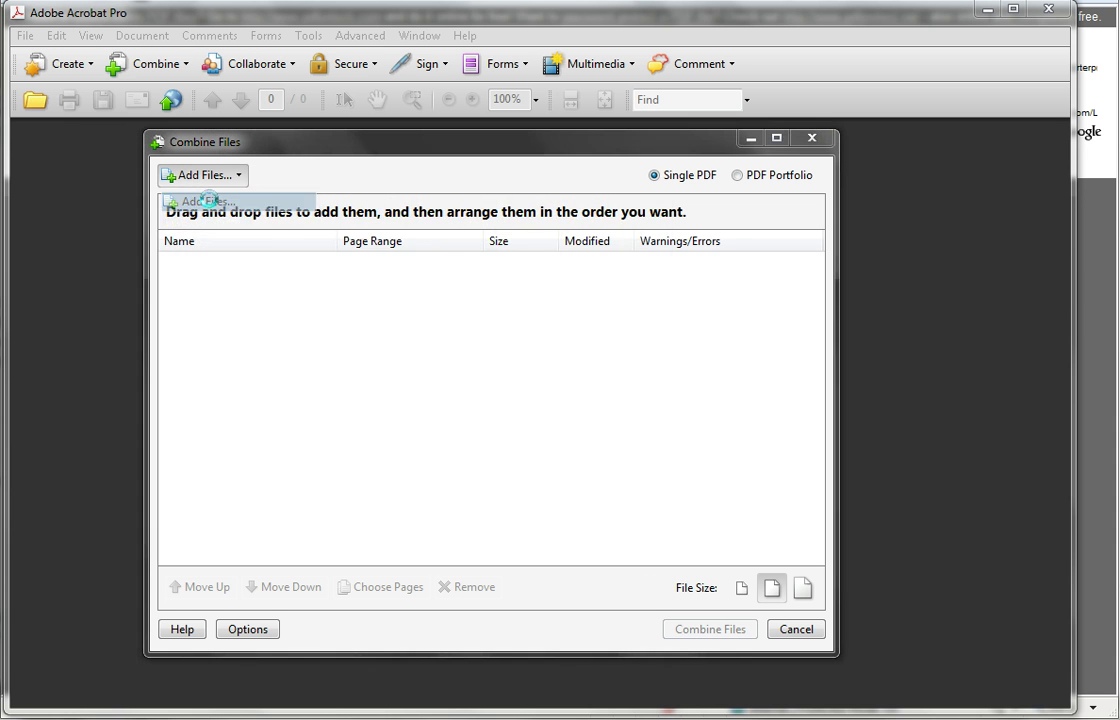
left_click(200, 201)
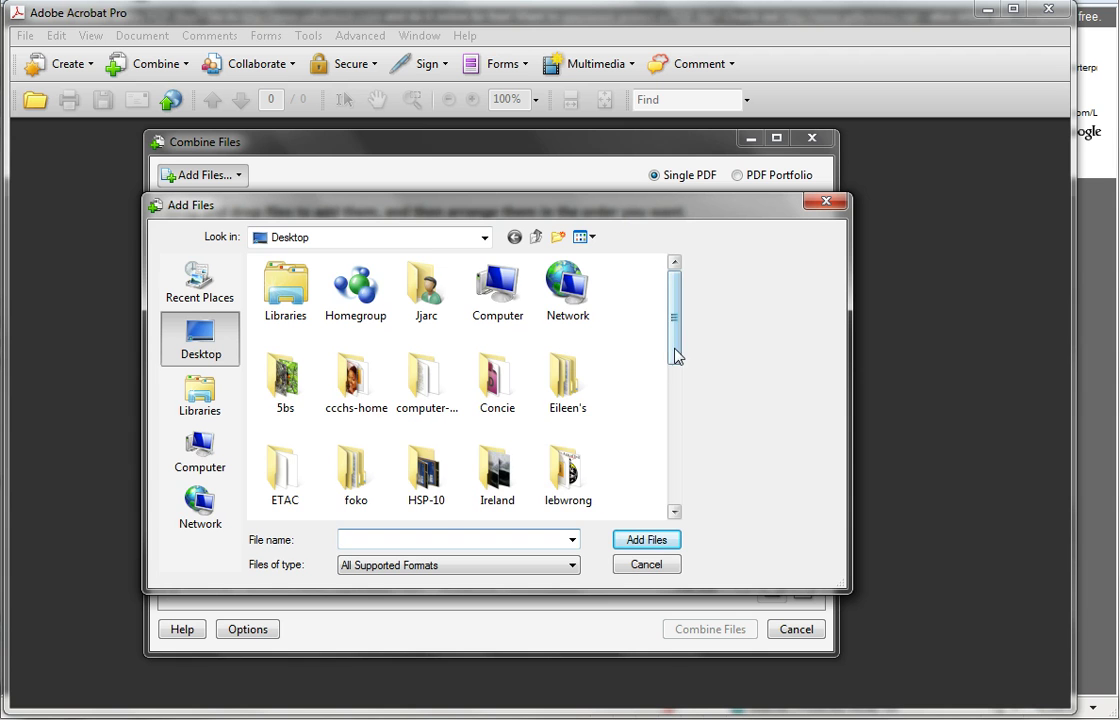
- Add Sept 2010 v4 1.pdf through 4.pdf from September 2010 Issue > New folder to the list
scroll(665, 355, "down", 4)
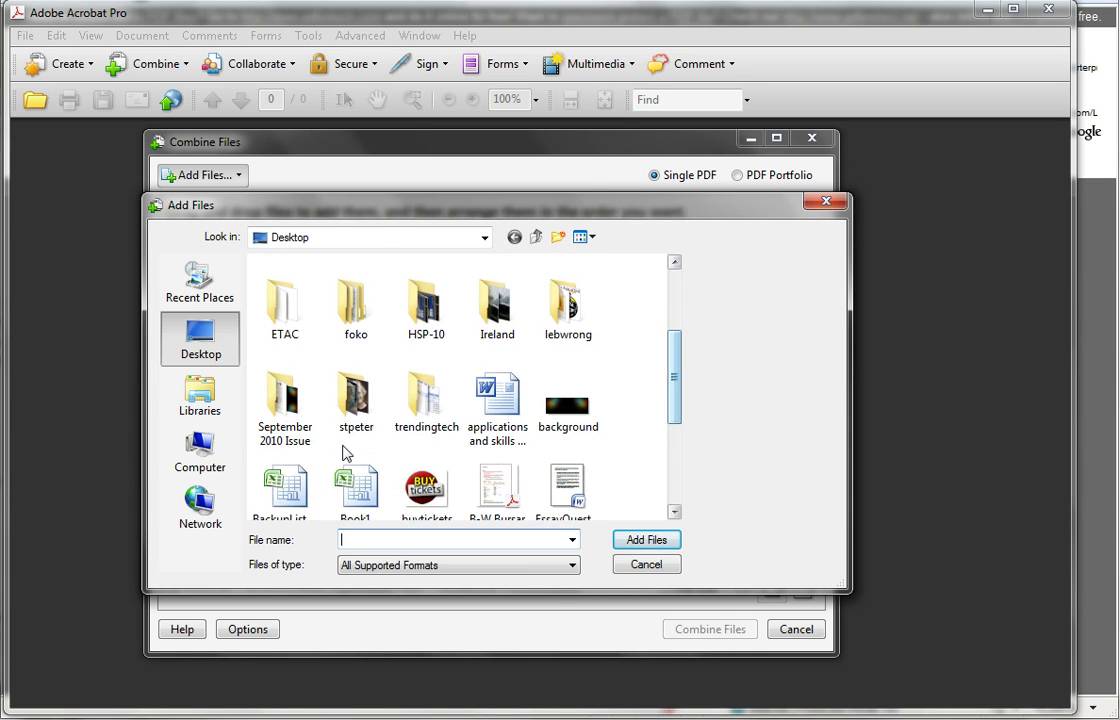
double_click(288, 425)
double_click(298, 335)
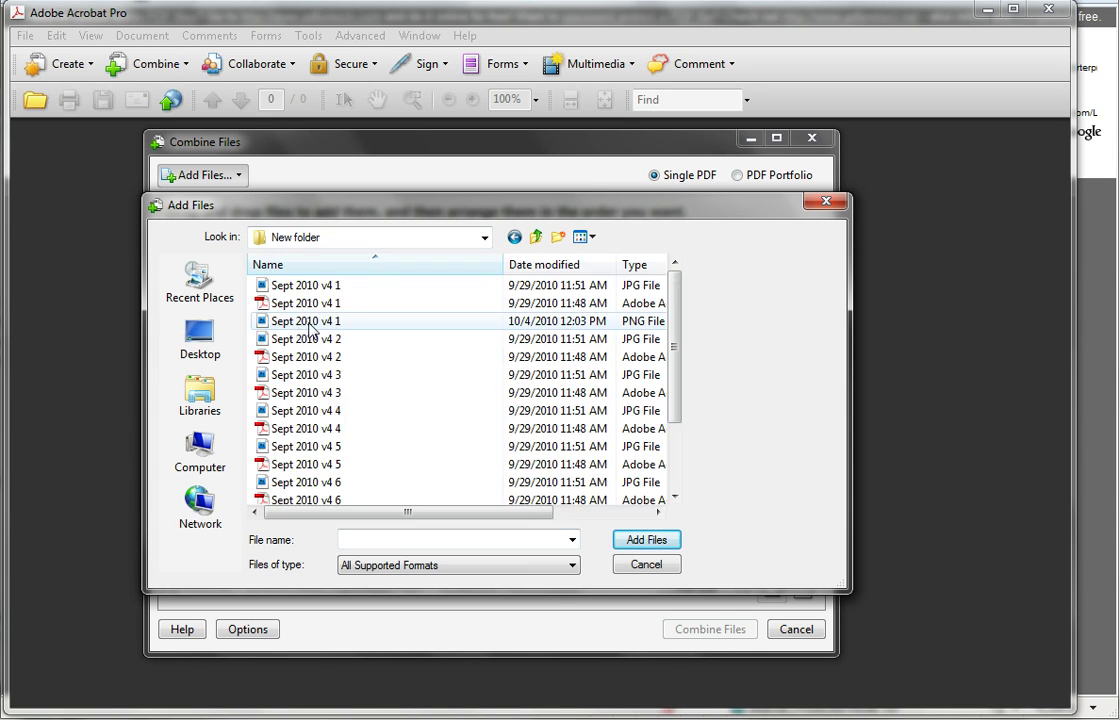
left_click(640, 265)
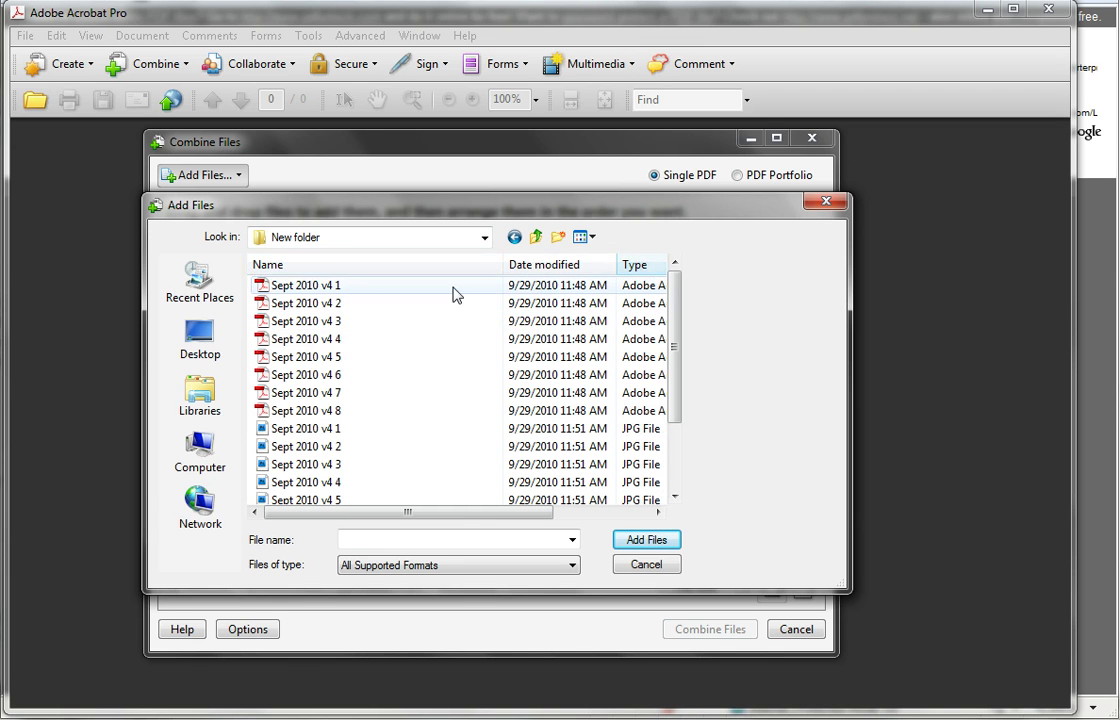
left_click(335, 290)
left_click(315, 340, "shift")
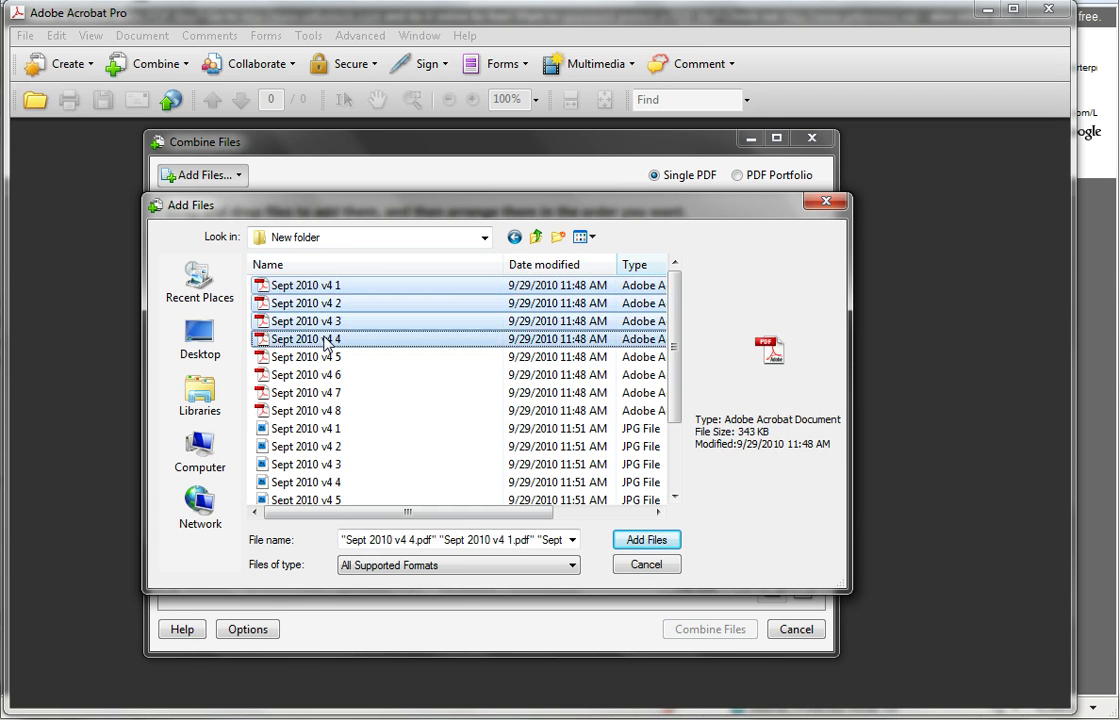
left_click(655, 542)
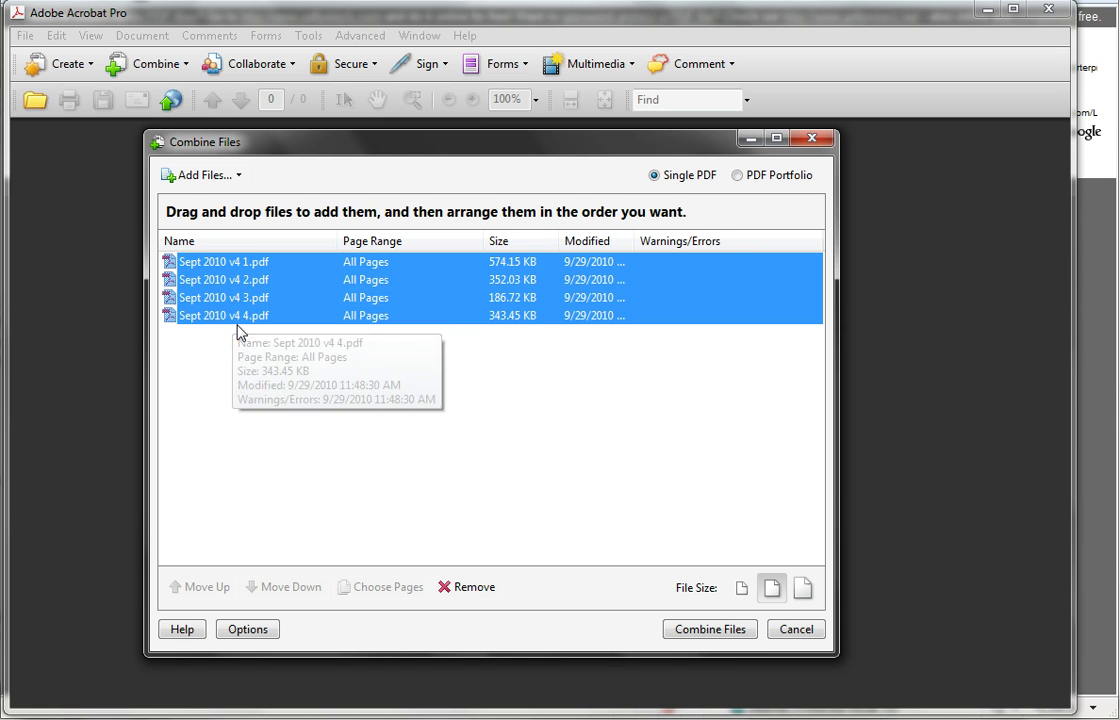
left_click(303, 428)
- Combine the four listed Sept 2010 v4 PDFs into a 4-page Binder1.pdf
left_click(256, 318)
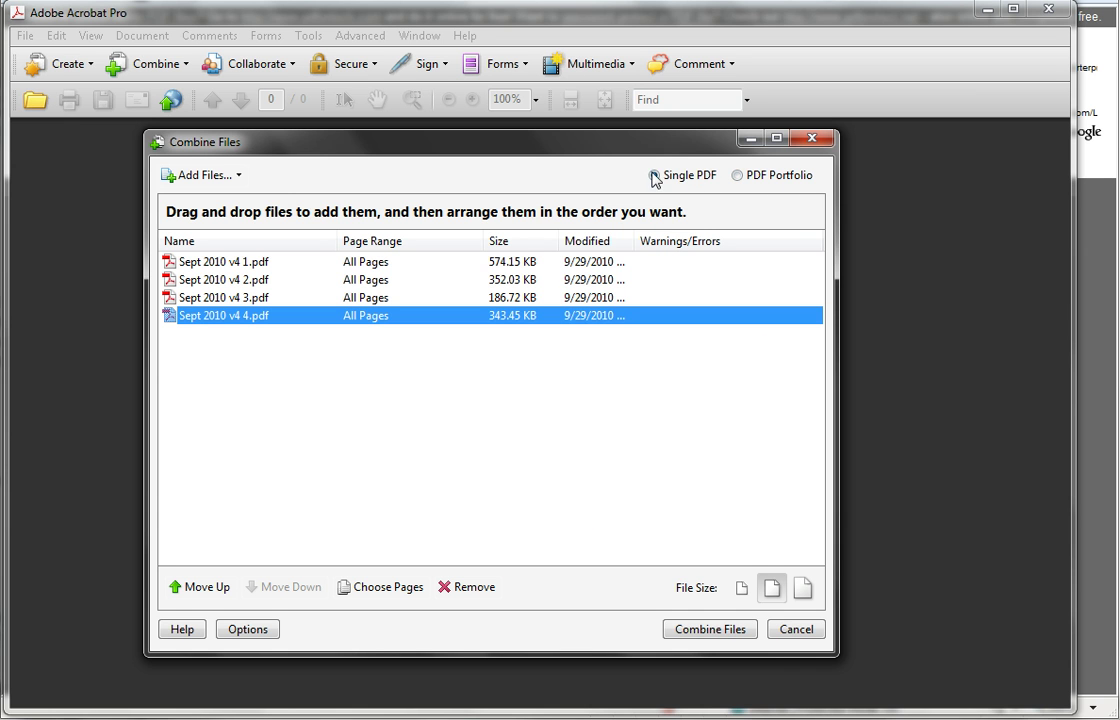
left_click(708, 630)
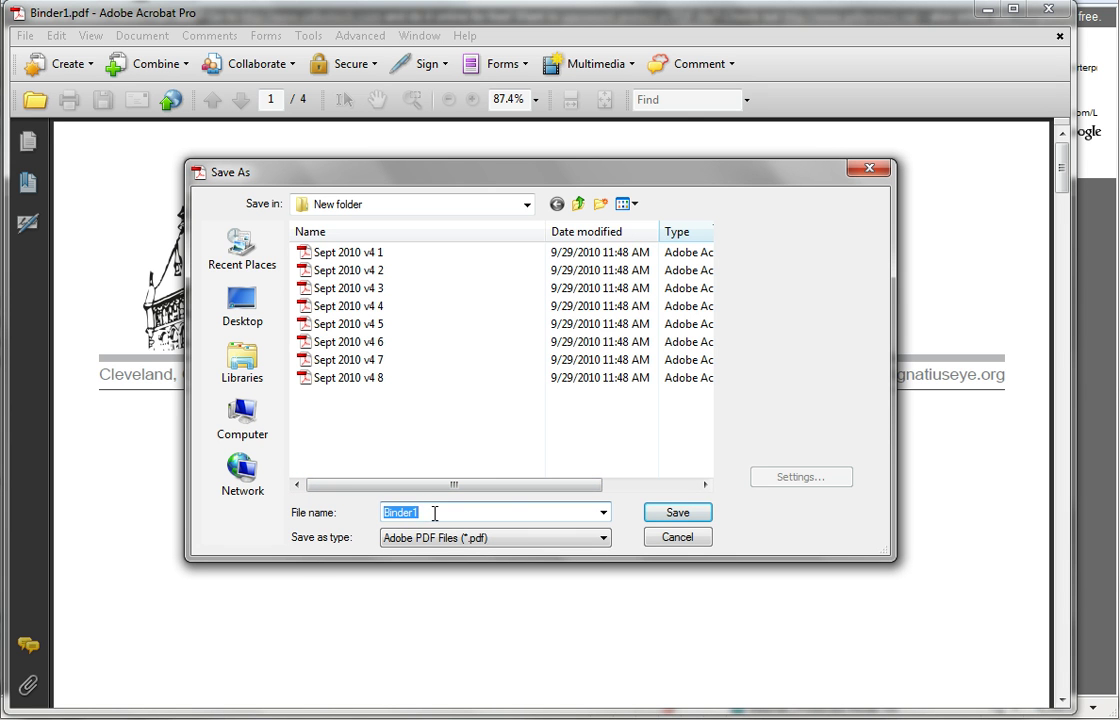
- Save the merged PDF as 'Page 1-4 Unified.pdf'
type("Page 1-4 Unified")
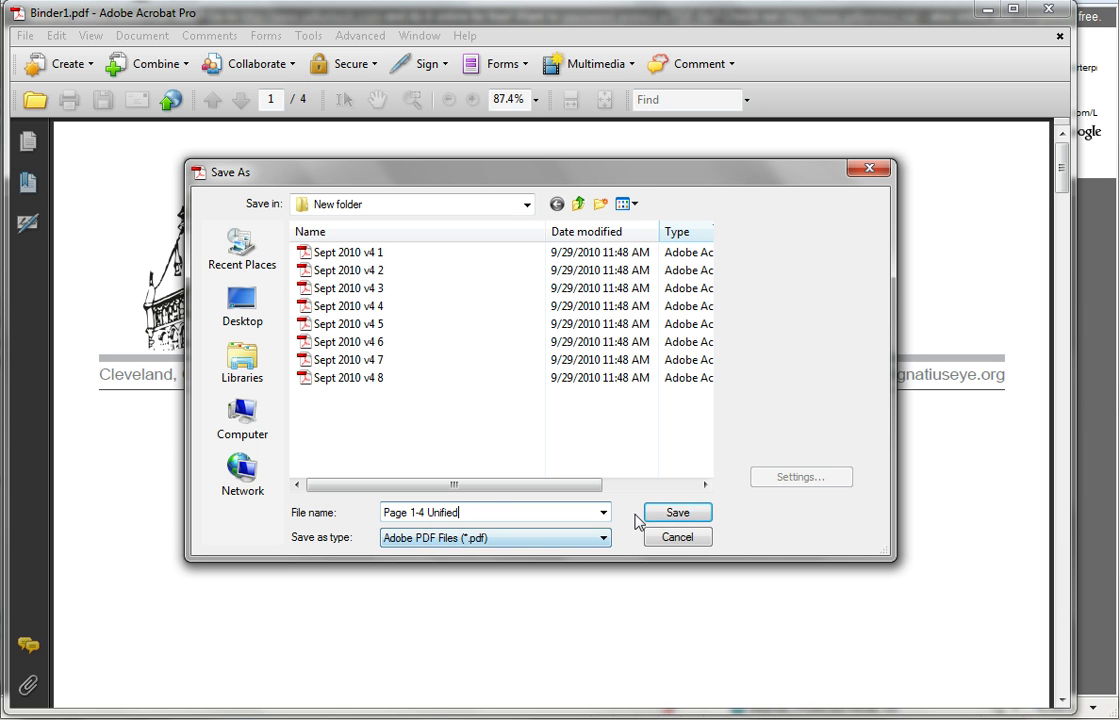
left_click(665, 512)
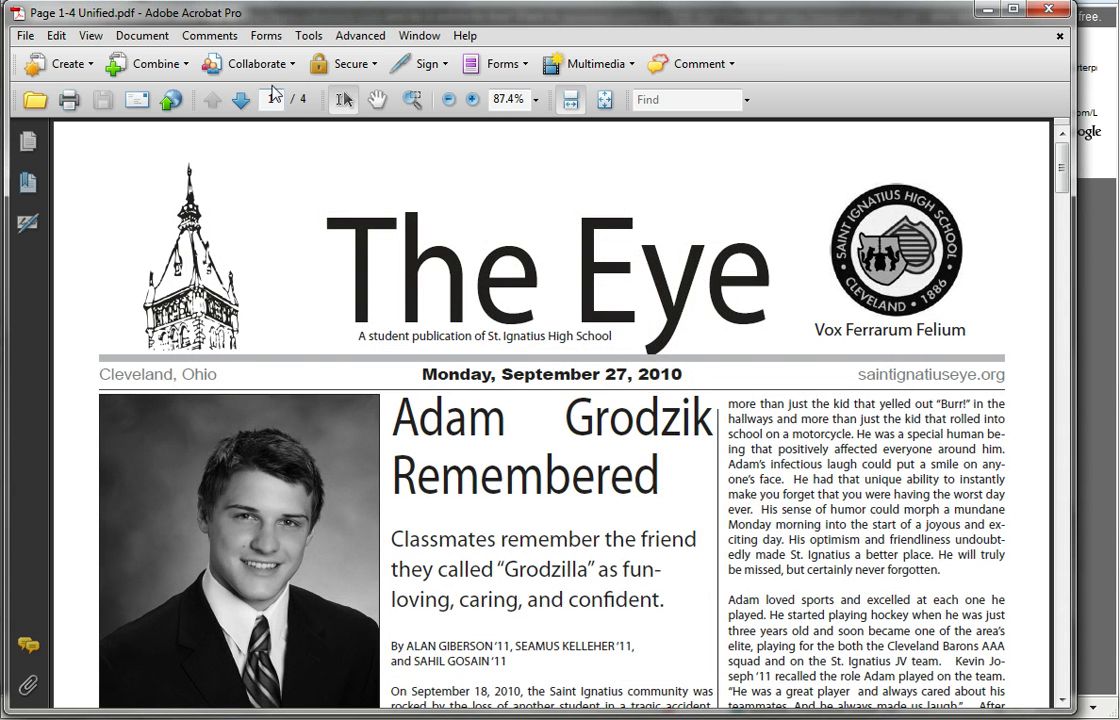
left_click_drag(277, 22, 297, 182)
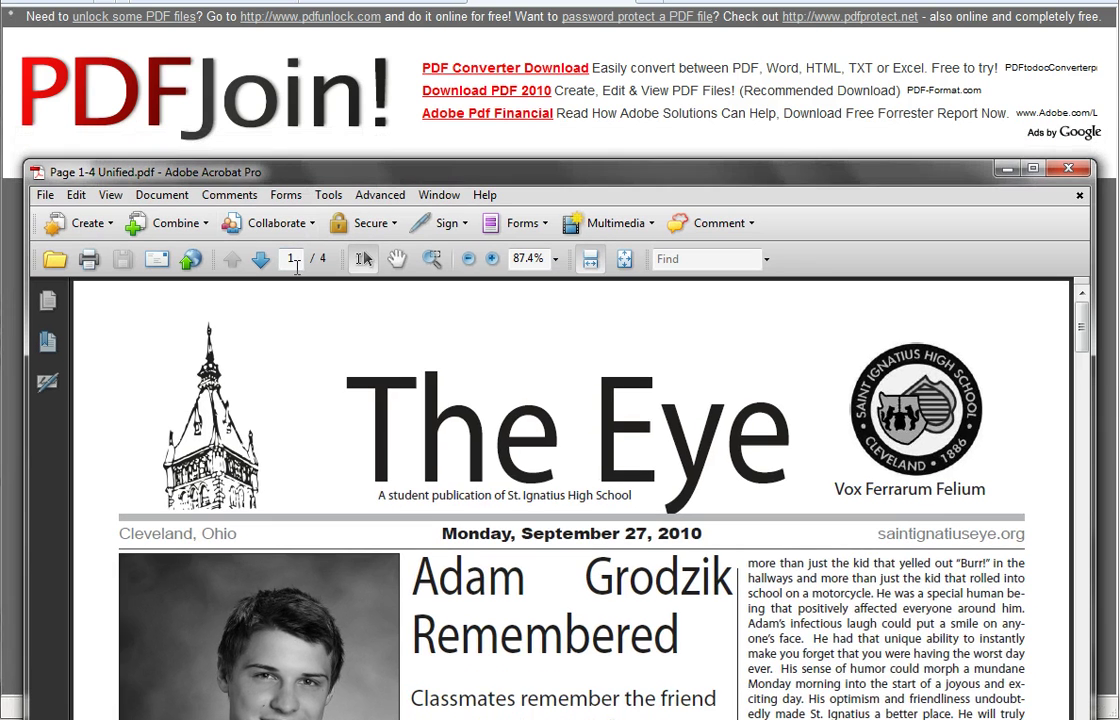
- Page through the unified PDF to page 4, then close it
left_click(258, 262)
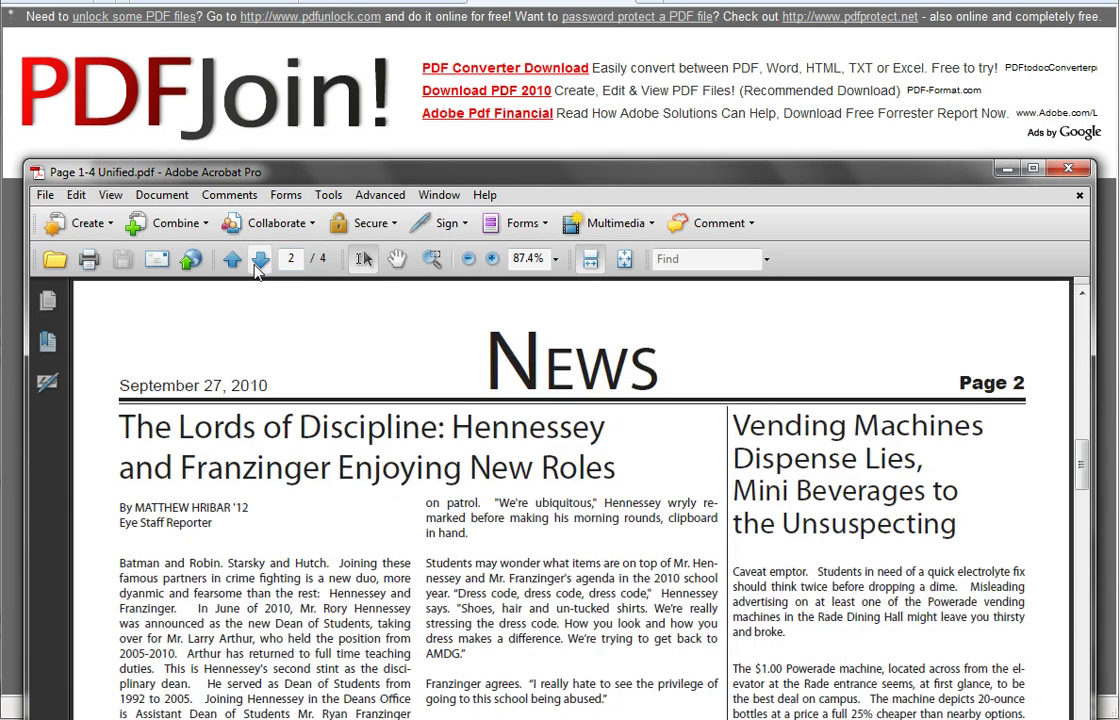
left_click(258, 262)
left_click(258, 262)
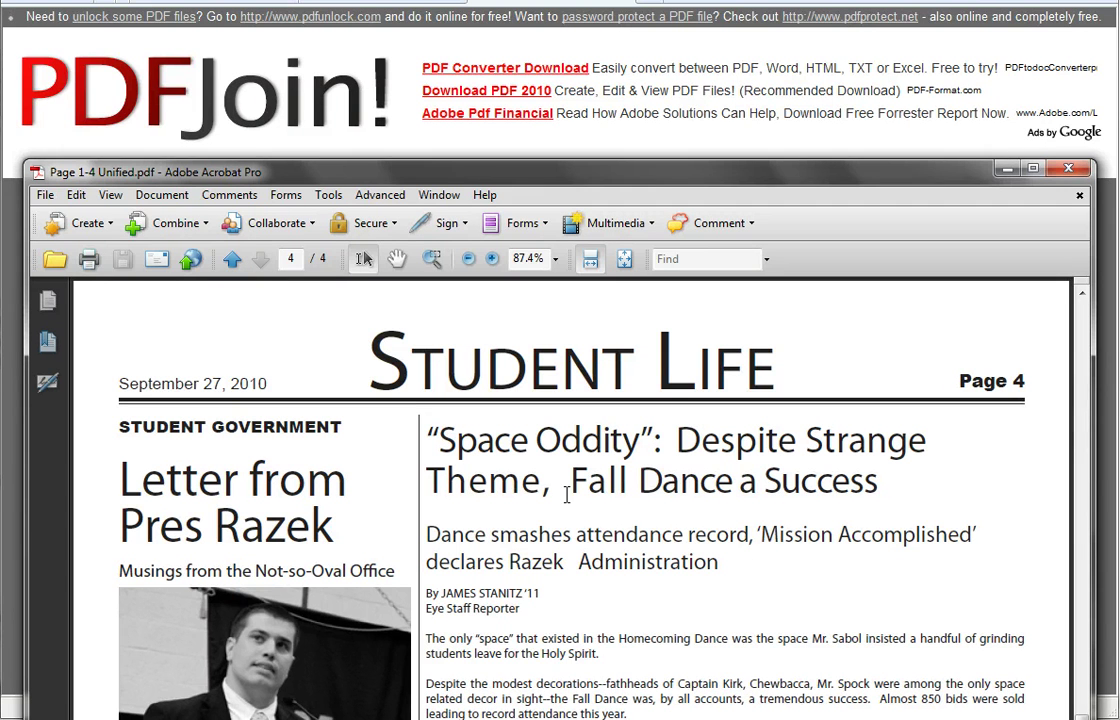
left_click(1068, 177)
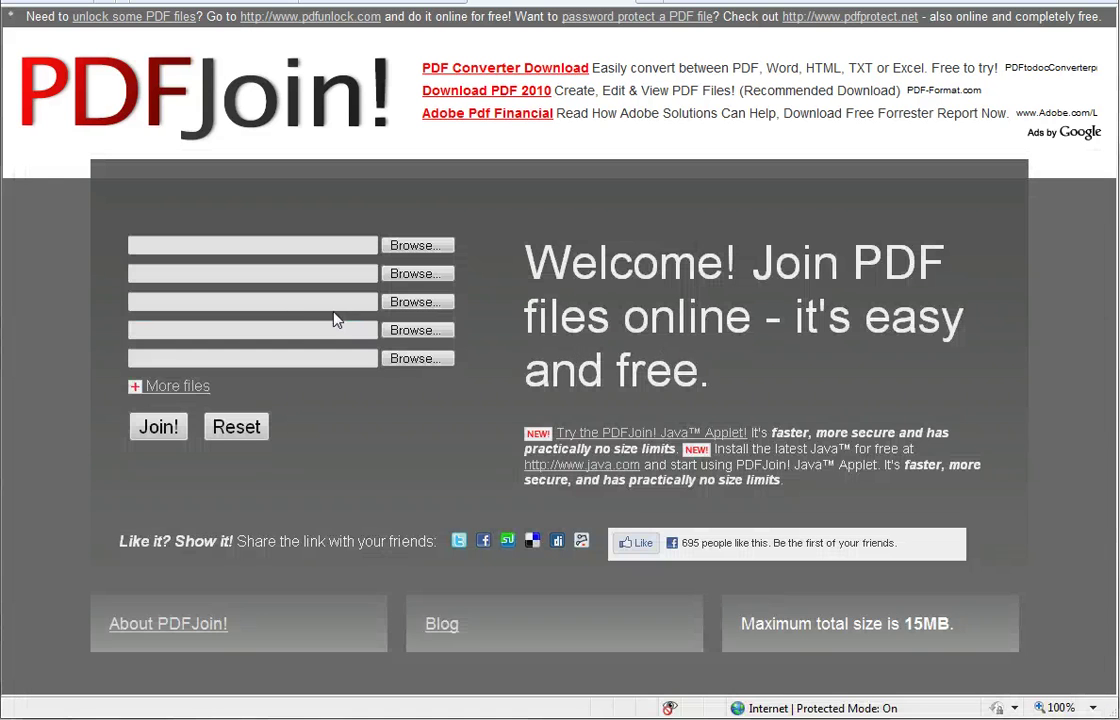
- Load Sept 2010 v4 1 PDF from September 2010 Issue > New folder into the first upload slot
left_click(266, 254)
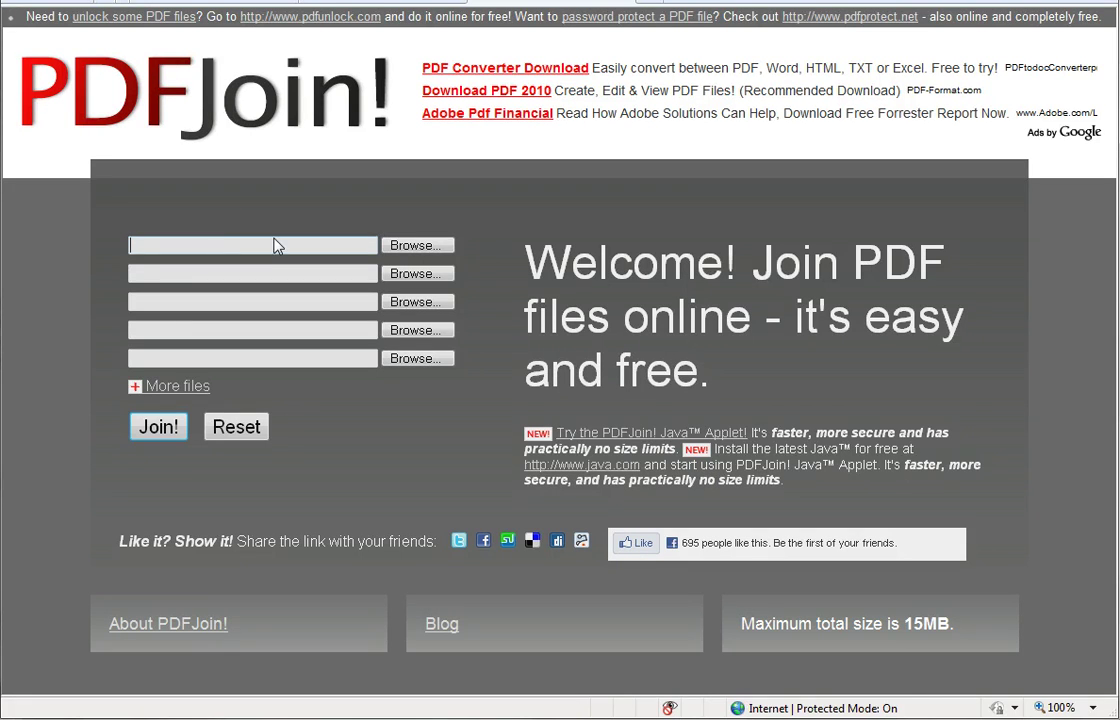
left_click(413, 252)
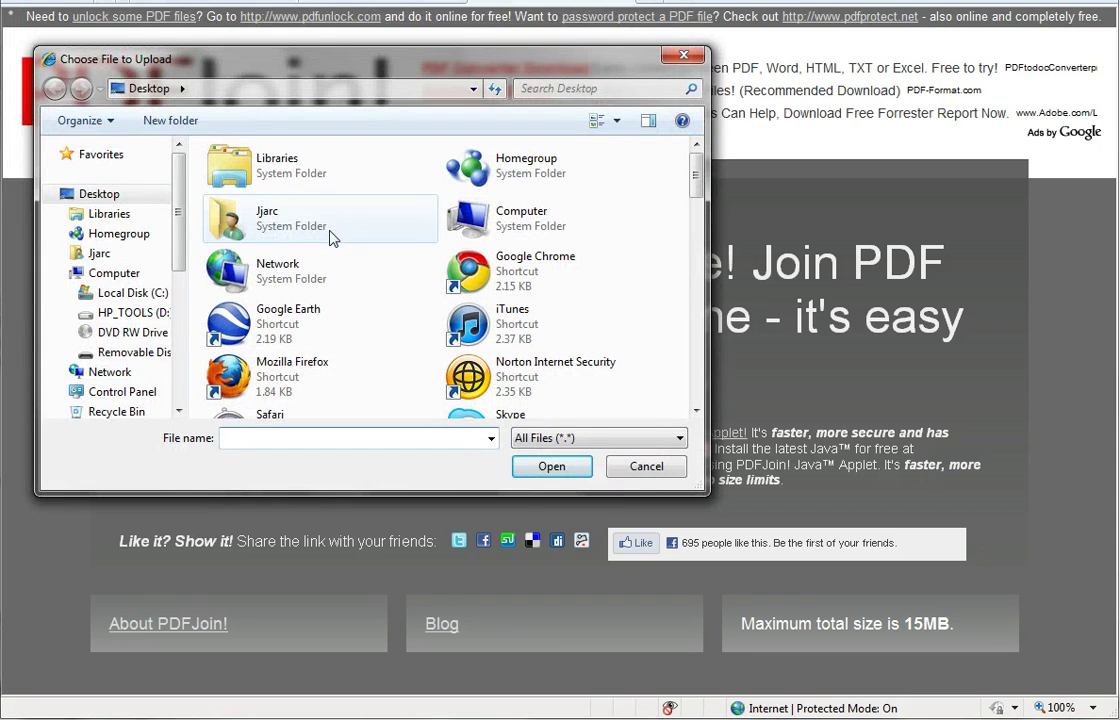
double_click(345, 233)
double_click(295, 390)
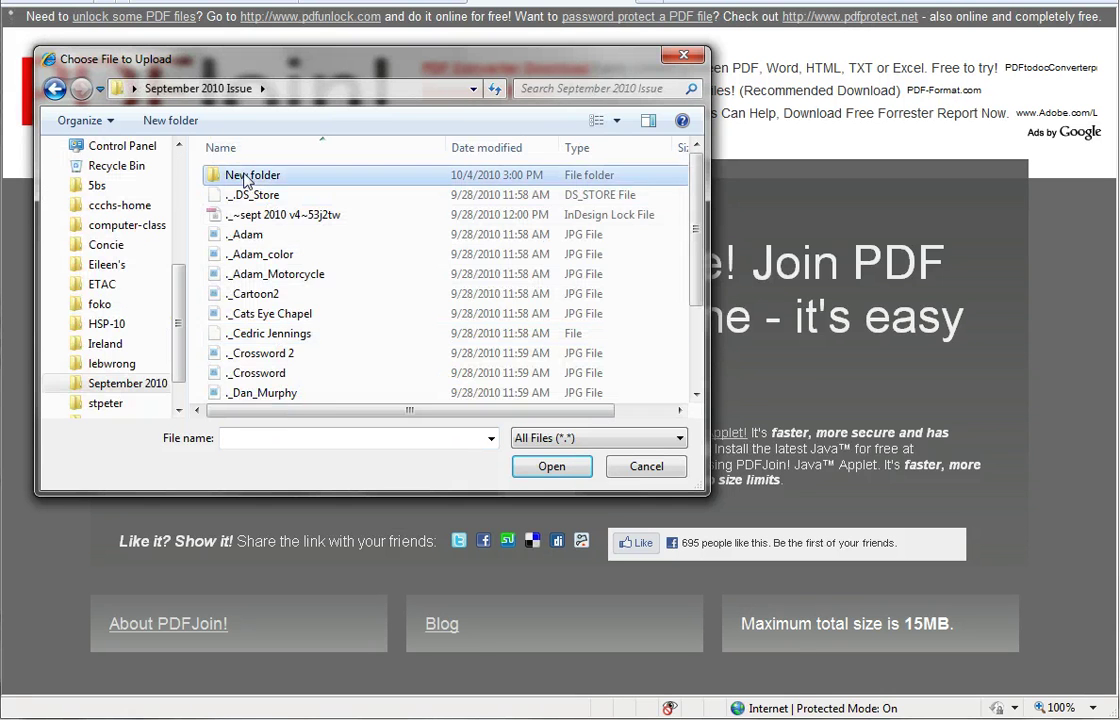
double_click(249, 176)
double_click(240, 214)
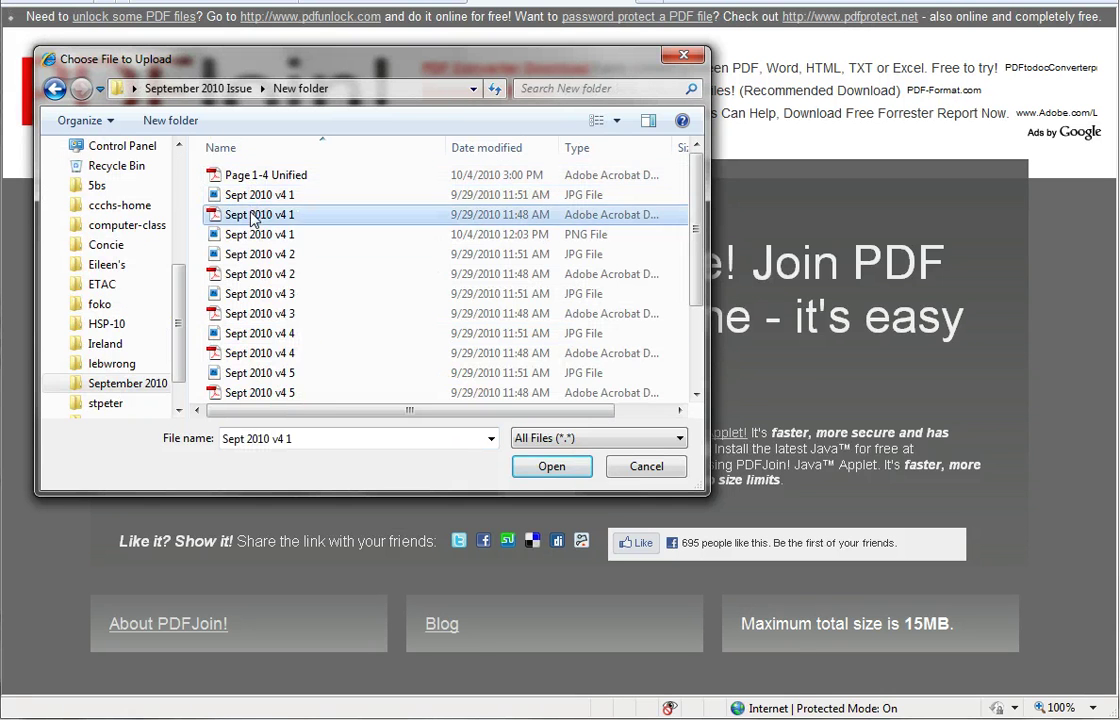
- Fill slots two to four with the Sept 2010 v4 2, 3 and 4 PDFs and join them
left_click(404, 276)
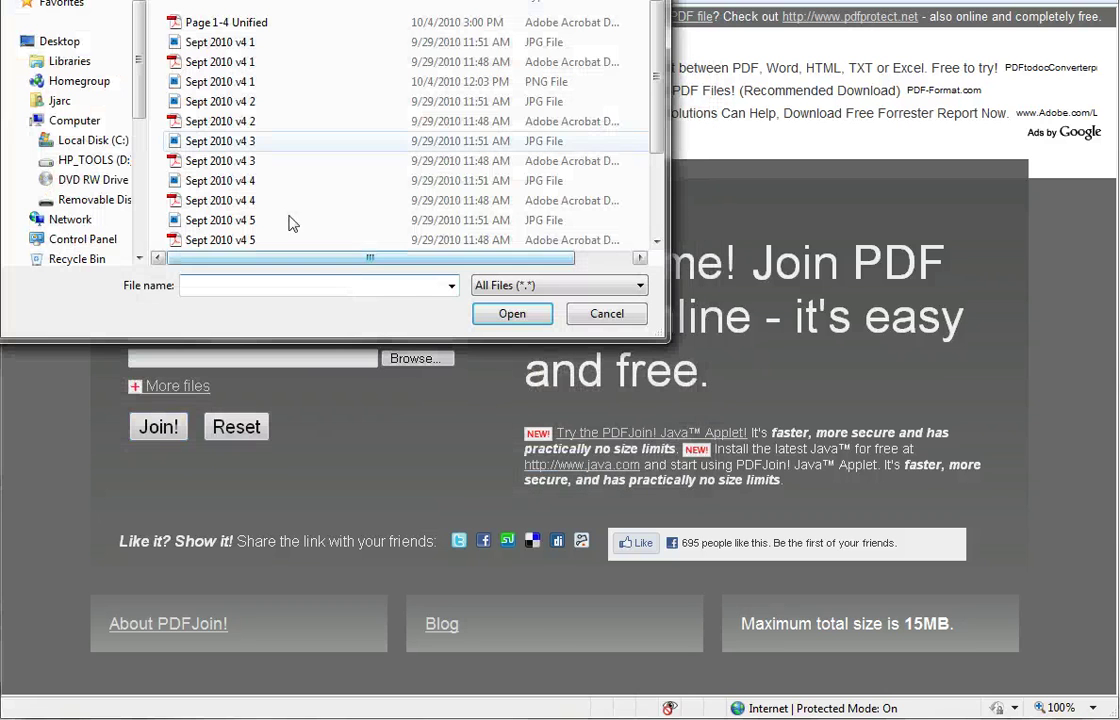
double_click(224, 119)
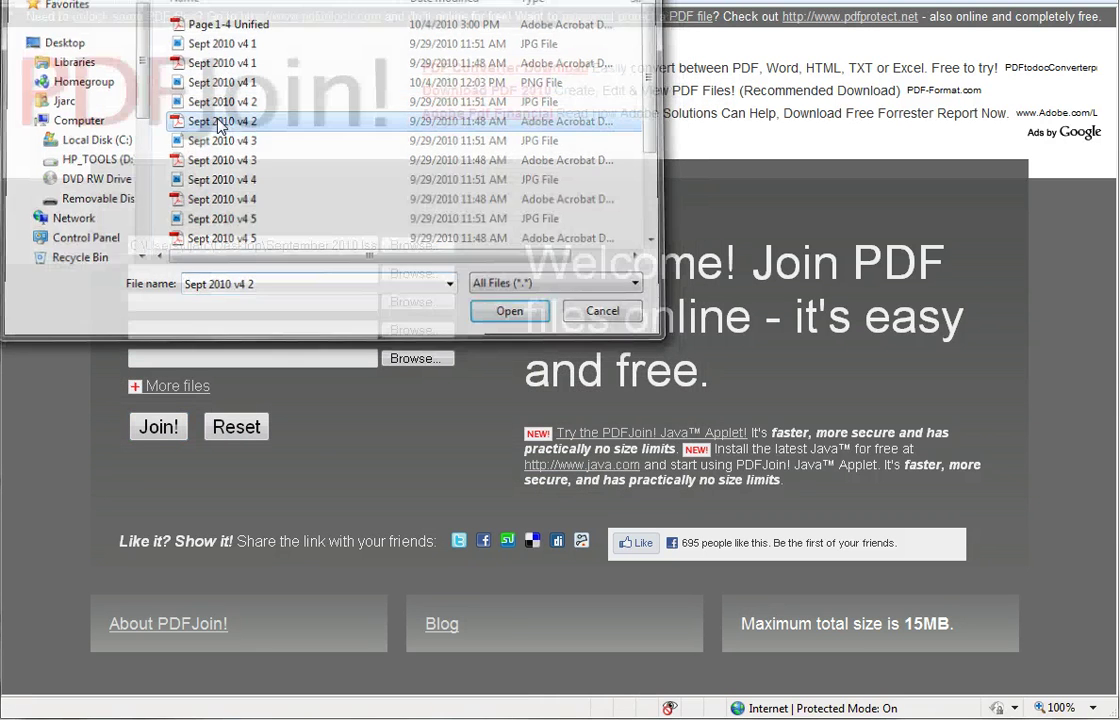
left_click(400, 313)
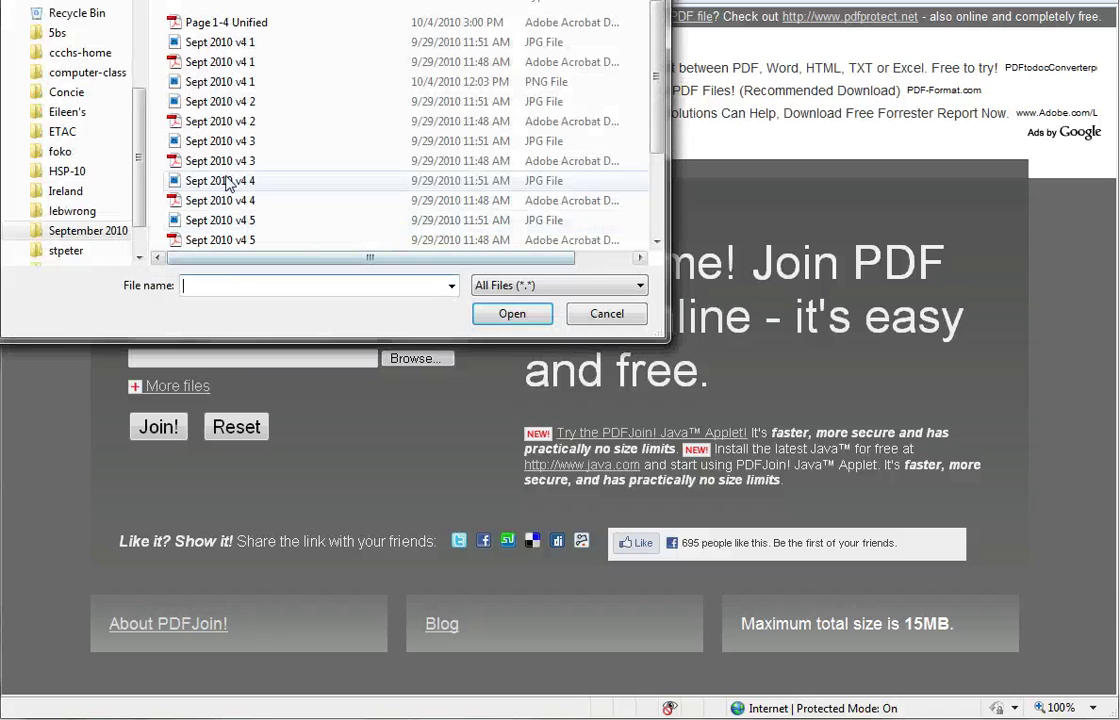
double_click(226, 162)
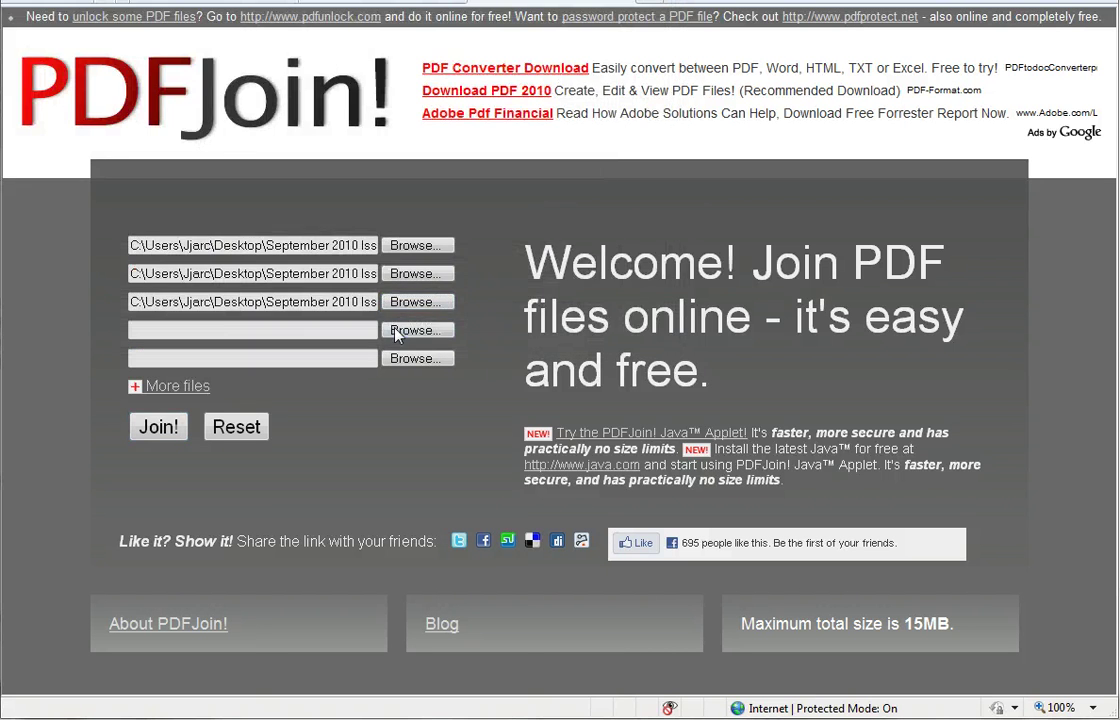
left_click(404, 330)
double_click(236, 202)
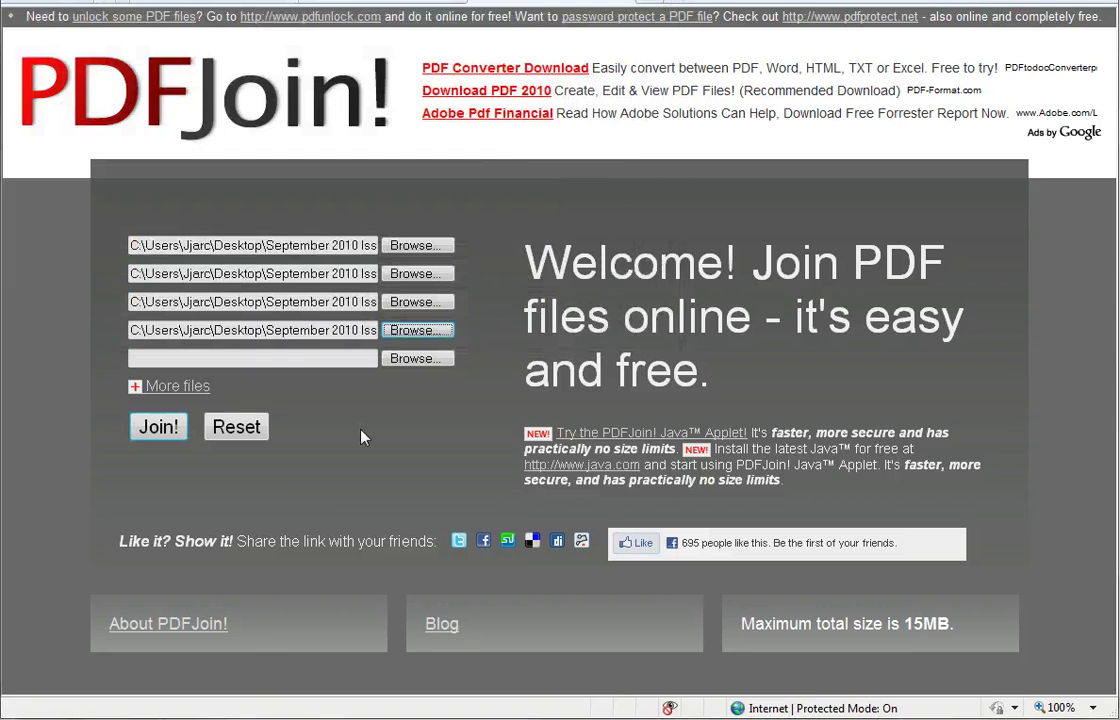
left_click(158, 428)
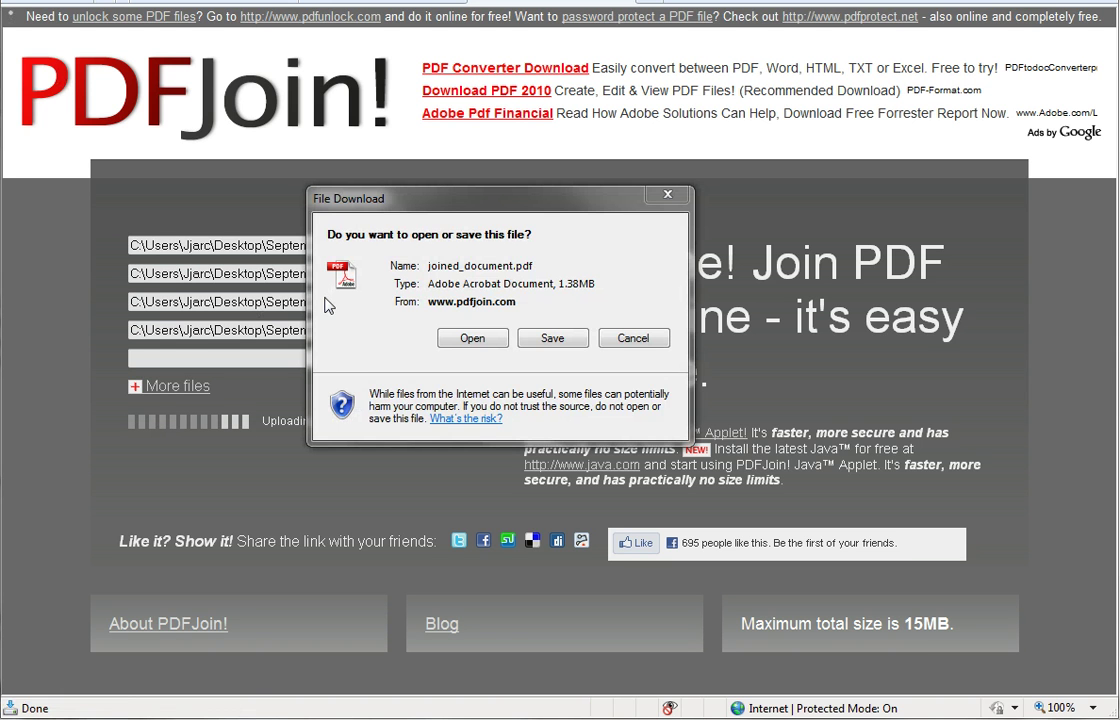
- Save joined_document.pdf to the Desktop as 'Page 1-4 Unified'
mouse_move(435, 222)
left_mouse_down()
mouse_move(423, 231)
mouse_move(427, 218)
left_mouse_up()
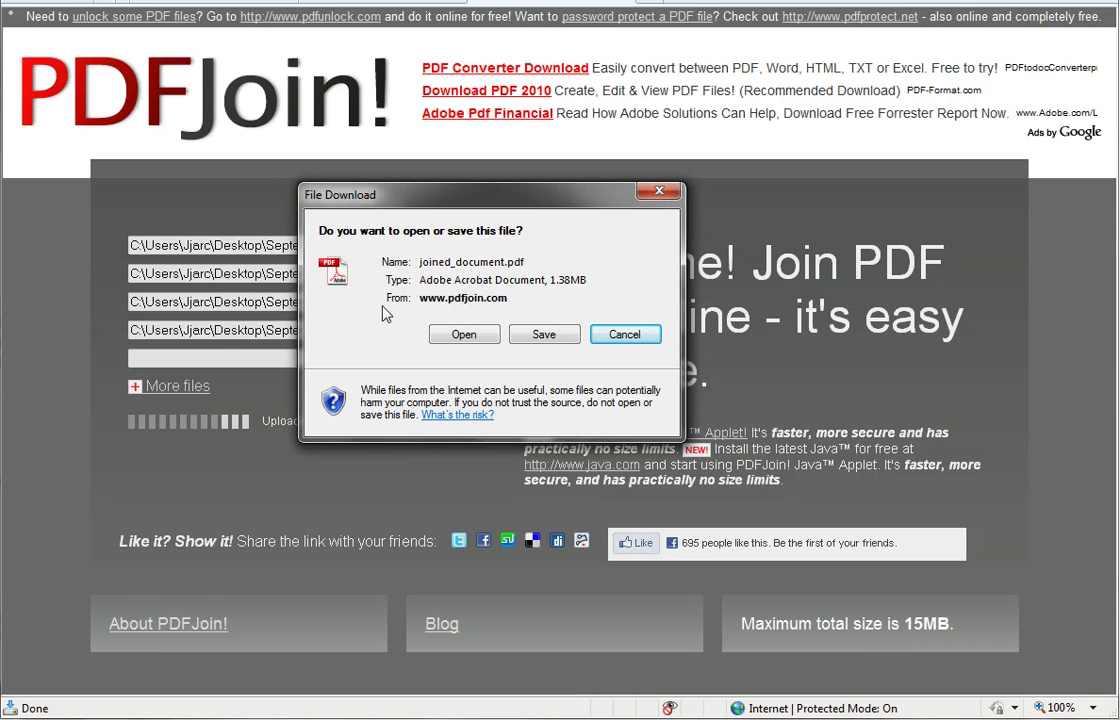
left_click(540, 336)
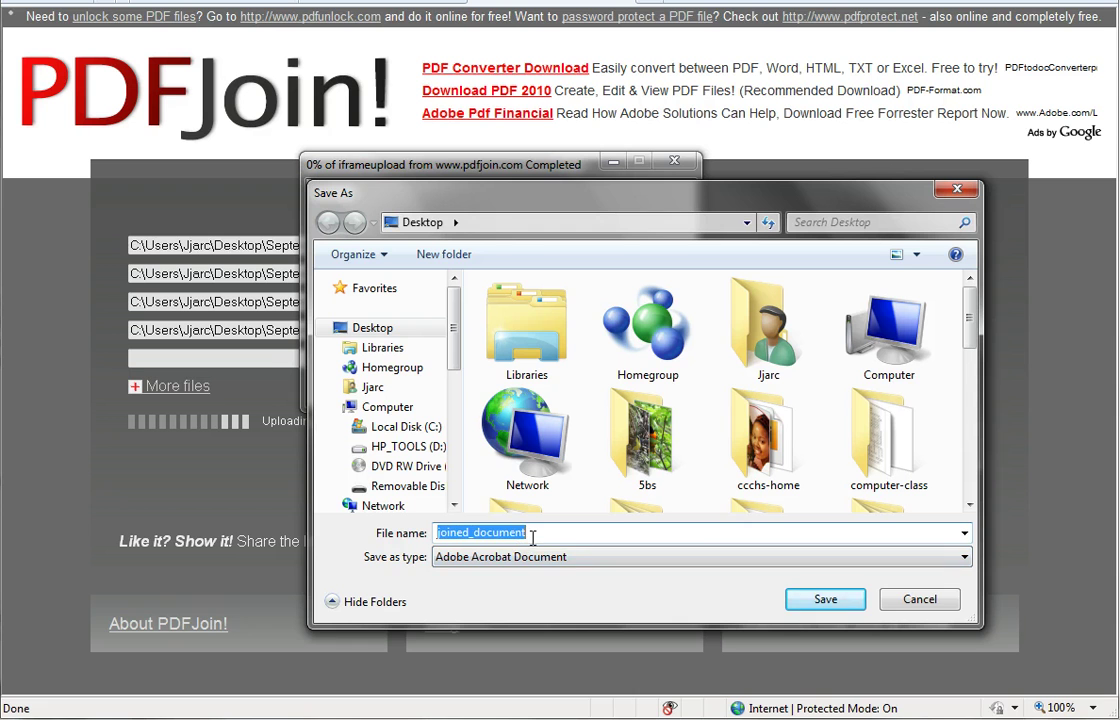
type("Page 1-4 Unified")
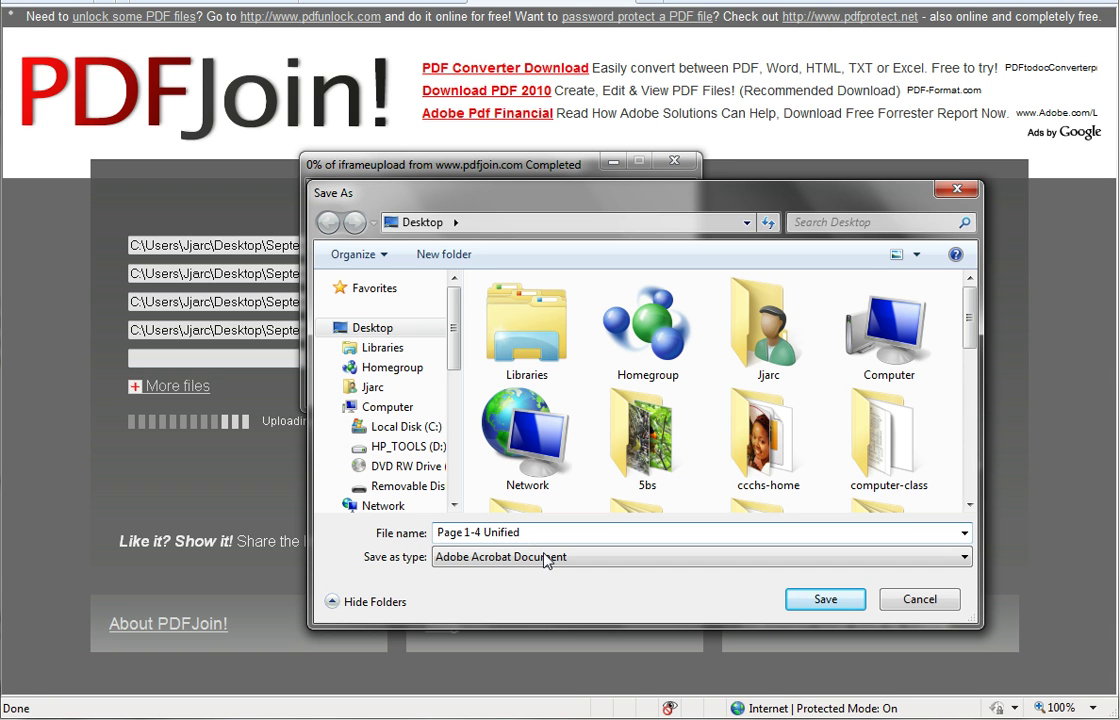
left_click(825, 599)
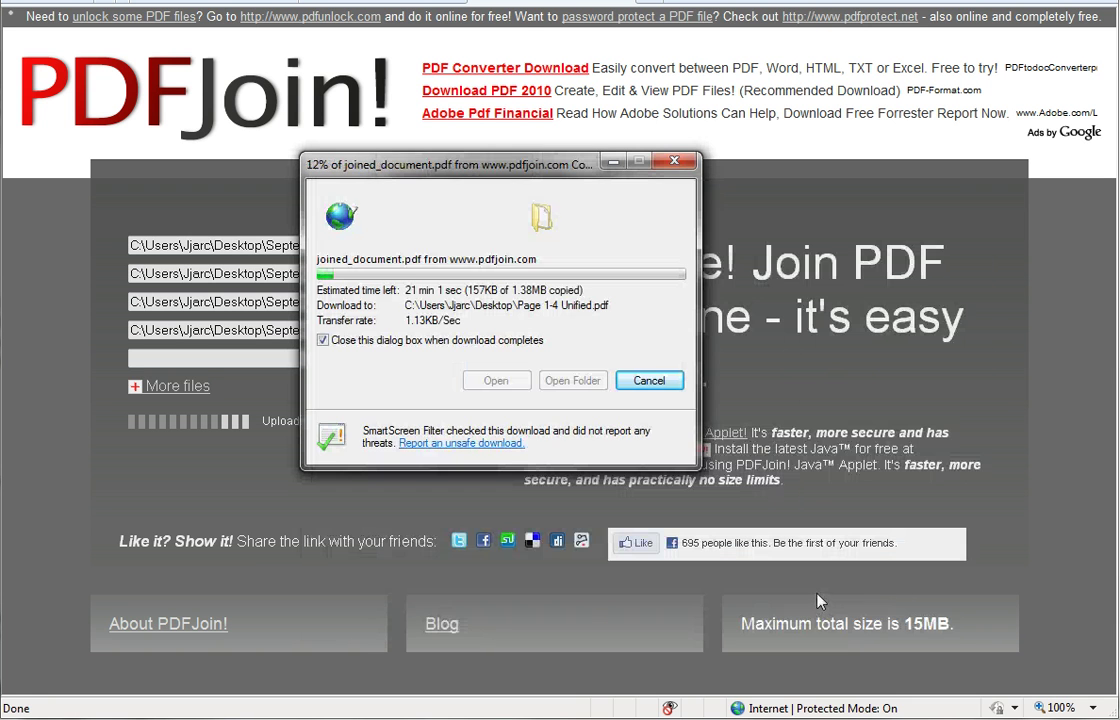